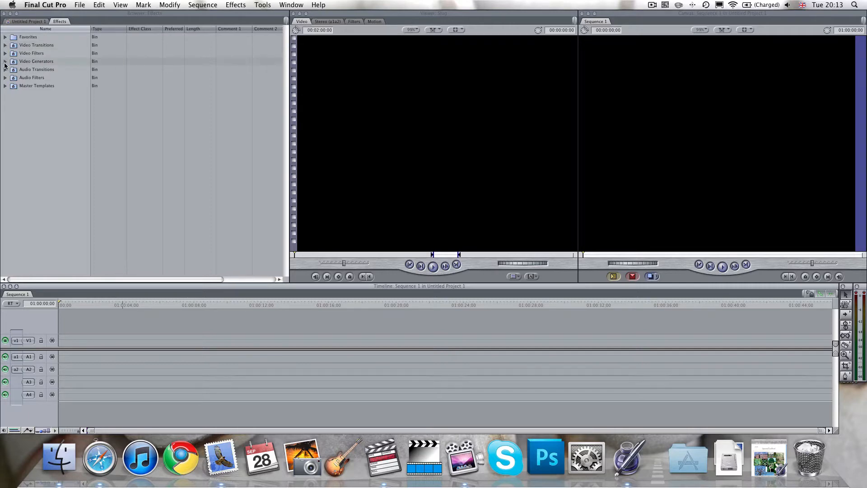
Add a Text video generator at the start of track V1 and return the playhead to the sequence start.
{"action": "left_click", "coordinate": [5, 62]}
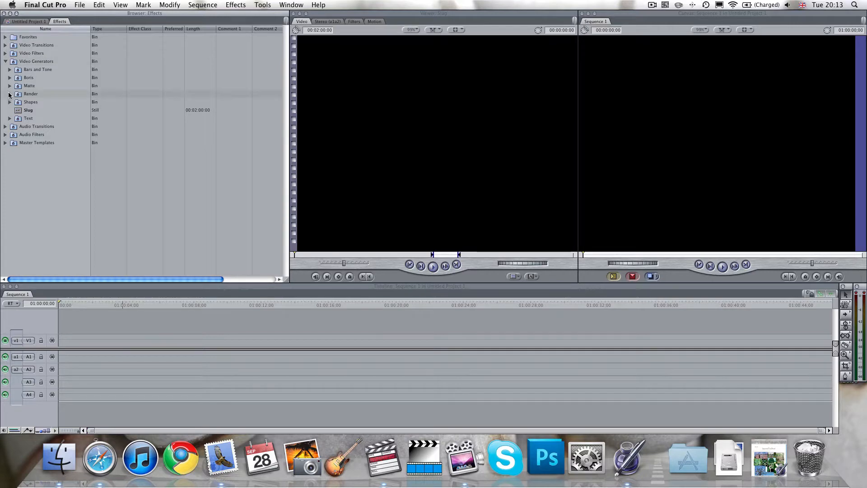
{"action": "left_click", "coordinate": [9, 118]}
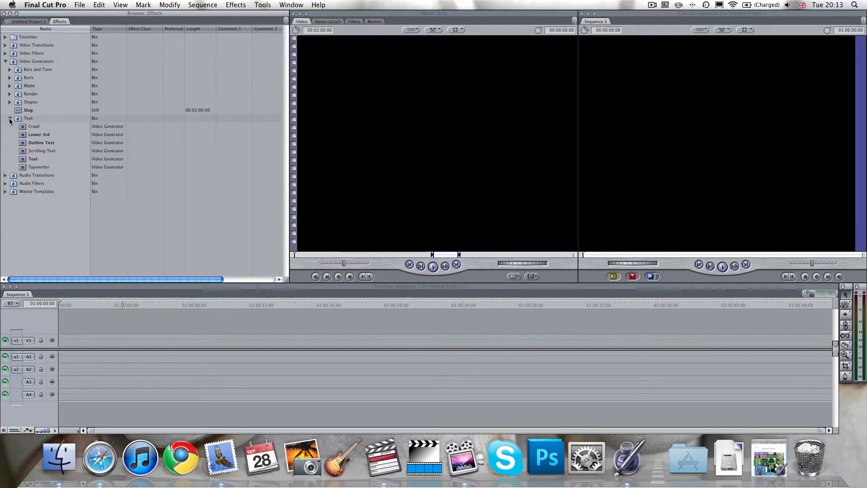
{"action": "left_click", "coordinate": [33, 159]}
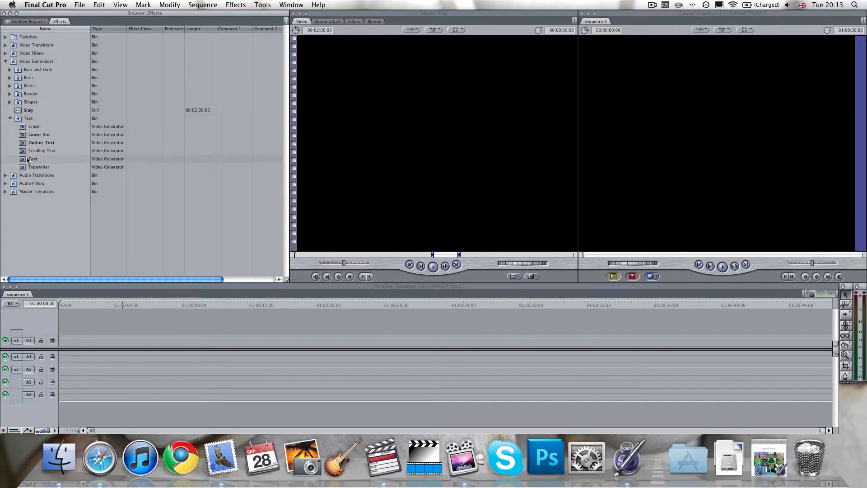
{"action": "left_click_drag", "start_coordinate": [34, 159], "coordinate": [67, 338]}
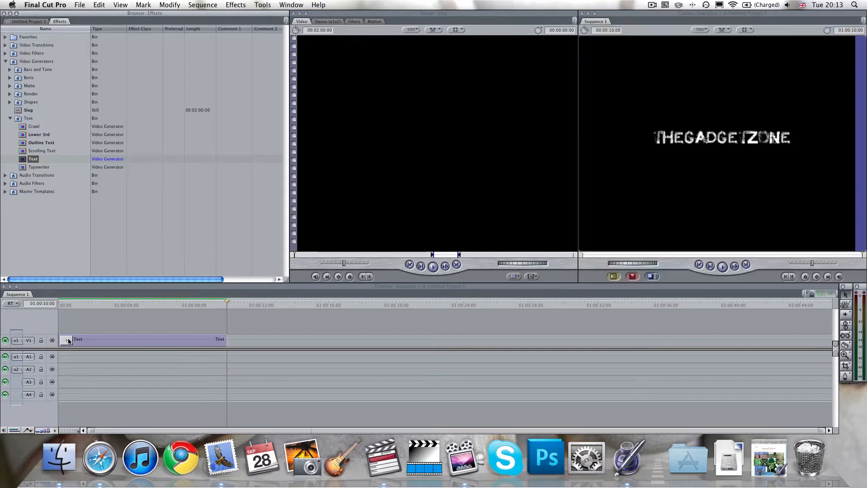
{"action": "left_click_drag", "start_coordinate": [104, 305], "coordinate": [58, 306]}
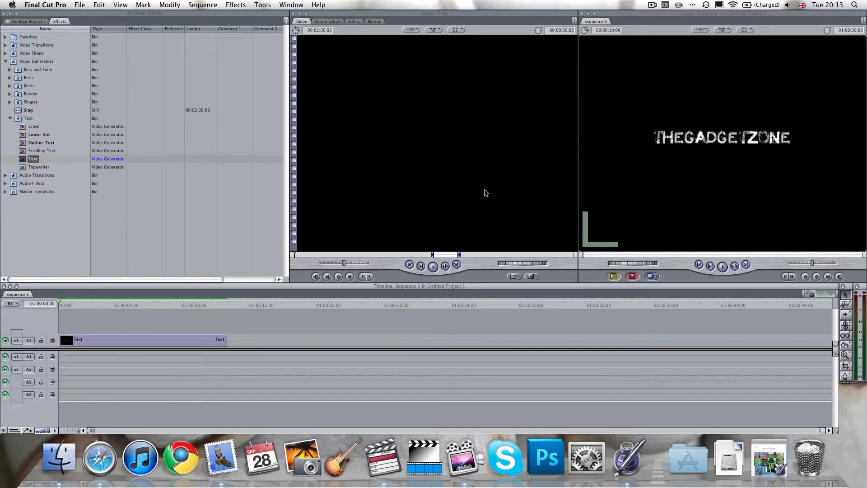
Open the Text clip's text controls and set the font of its title to Apple Chancery.
{"action": "double_click", "coordinate": [202, 341]}
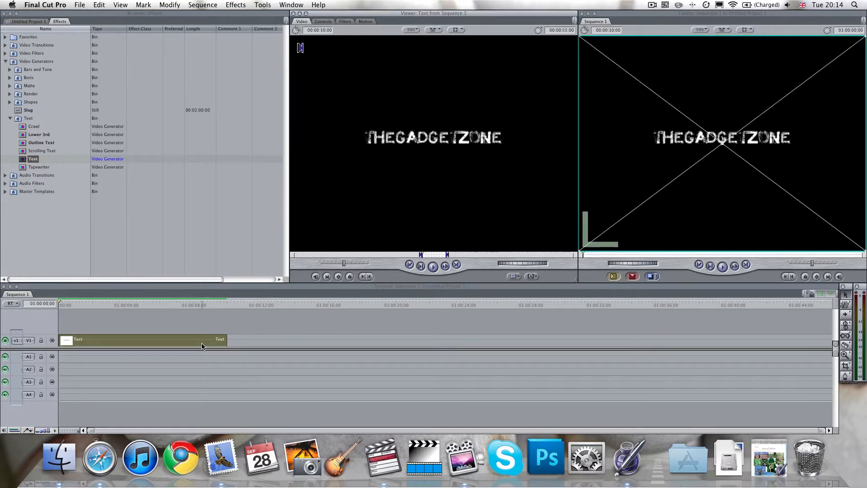
{"action": "left_click", "coordinate": [322, 22]}
{"action": "double_click", "coordinate": [344, 47]}
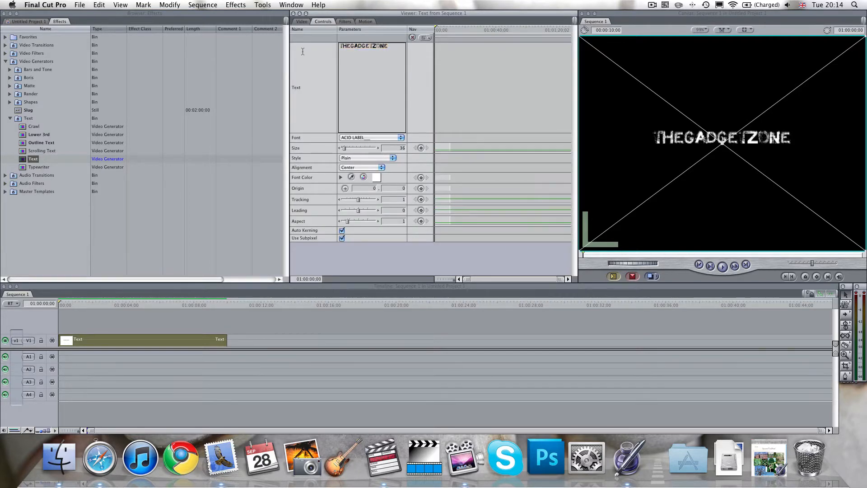
{"action": "left_click_drag", "start_coordinate": [387, 46], "coordinate": [333, 47]}
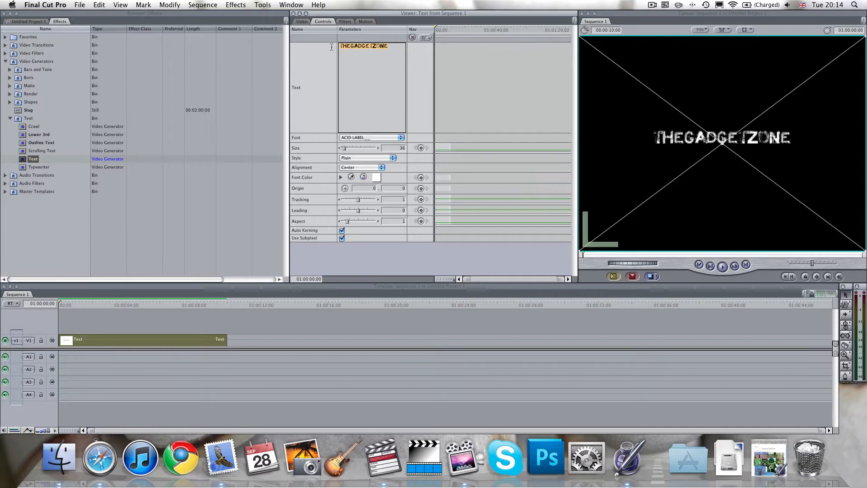
{"action": "left_click", "coordinate": [364, 138]}
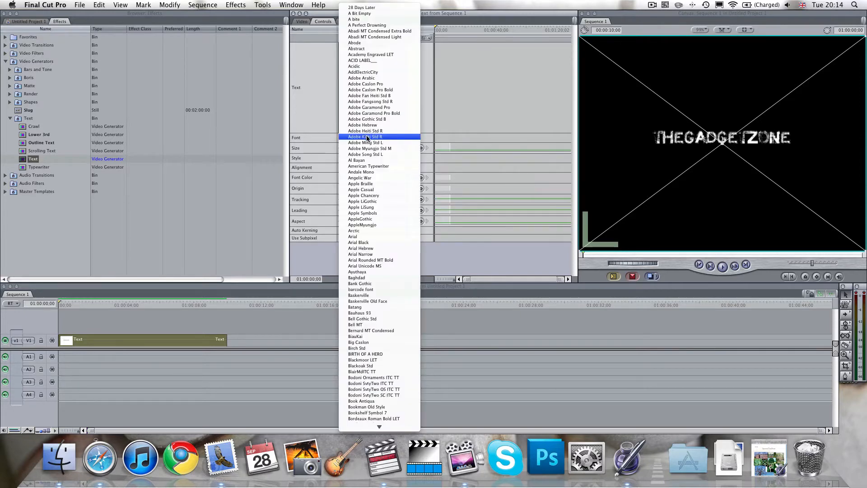
{"action": "left_click", "coordinate": [384, 196]}
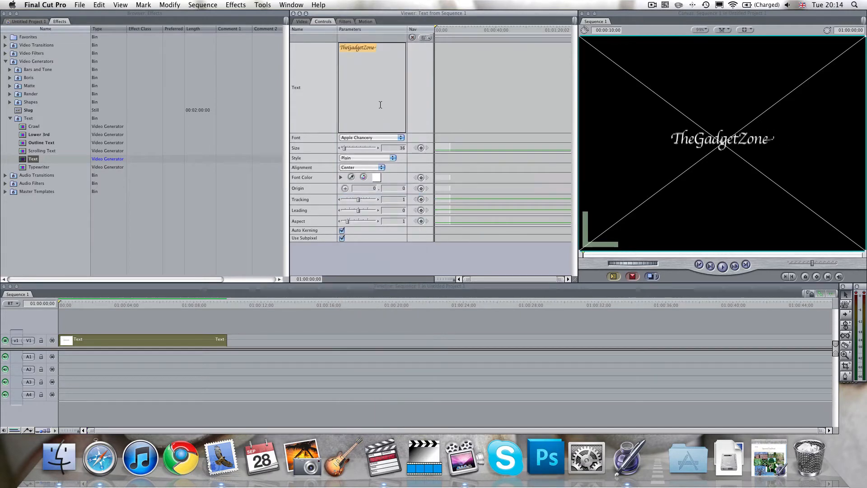
Set the title's text size to 48, try the Bold style, and restore the Plain style.
{"action": "mouse_move", "coordinate": [345, 150]}
{"action": "left_mouse_down"}
{"action": "mouse_move", "coordinate": [363, 149]}
{"action": "mouse_move", "coordinate": [345, 149]}
{"action": "left_mouse_up"}
{"action": "left_click", "coordinate": [354, 158]}
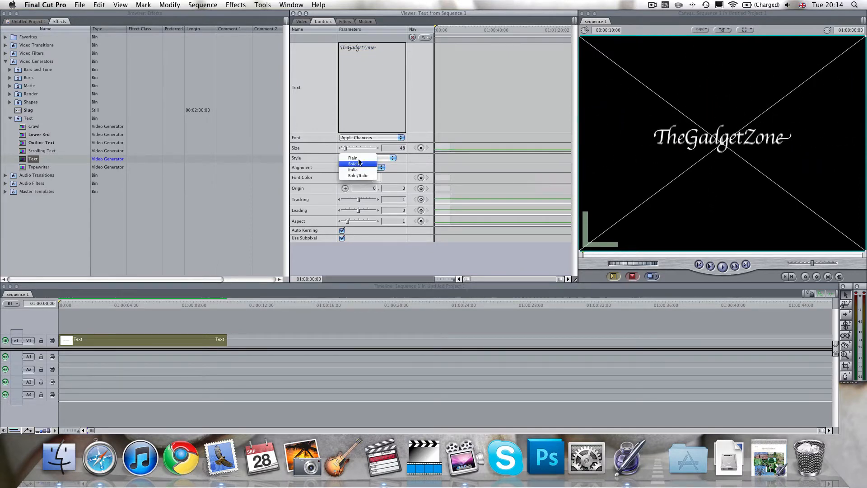
{"action": "left_click", "coordinate": [357, 164]}
{"action": "left_click", "coordinate": [362, 157]}
{"action": "left_click", "coordinate": [364, 152]}
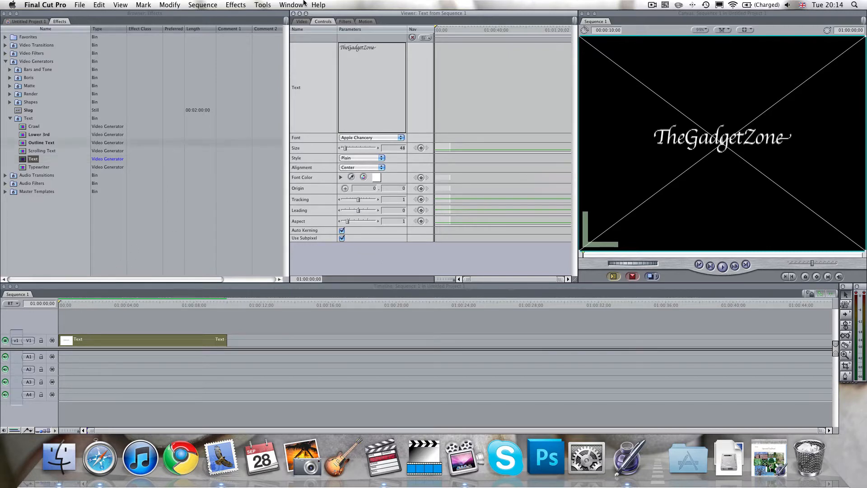
Keyframe the Text clip's scale at 100 at its start, and enlarge it to about 188 at 01:00:10:00.
{"action": "left_click", "coordinate": [364, 21]}
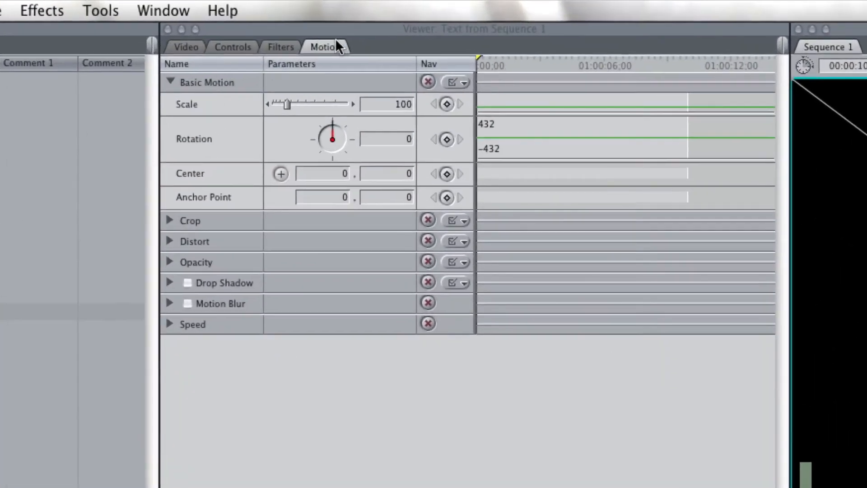
{"action": "left_click", "coordinate": [448, 105]}
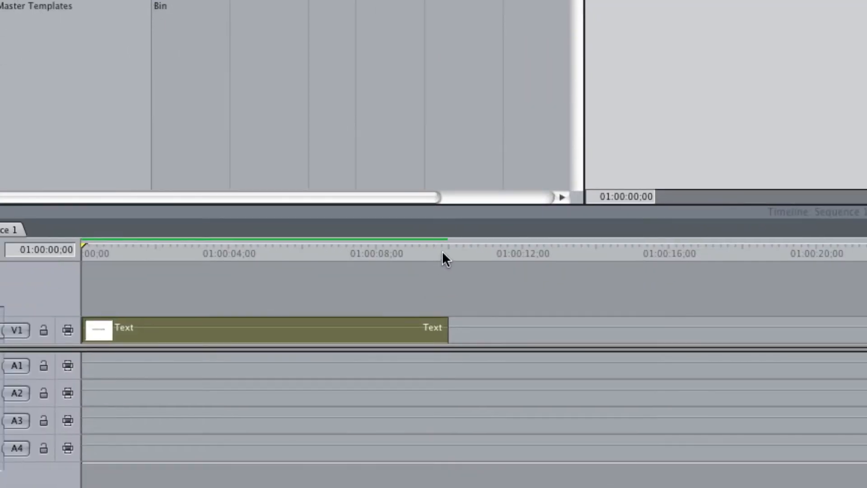
{"action": "left_click", "coordinate": [442, 254]}
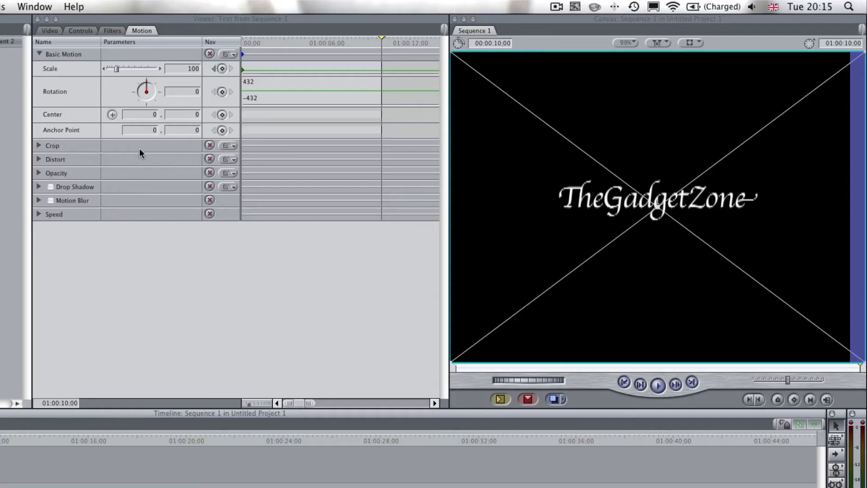
{"action": "left_click", "coordinate": [121, 67]}
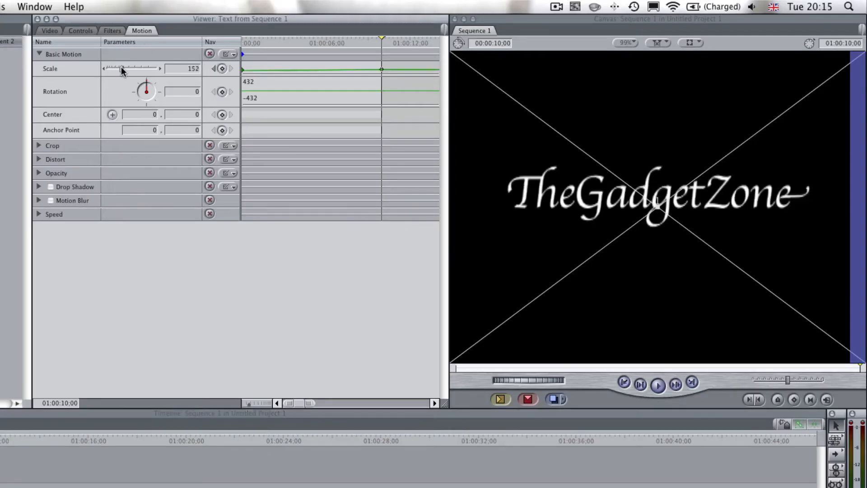
{"action": "left_click_drag", "start_coordinate": [120, 66], "coordinate": [125, 66]}
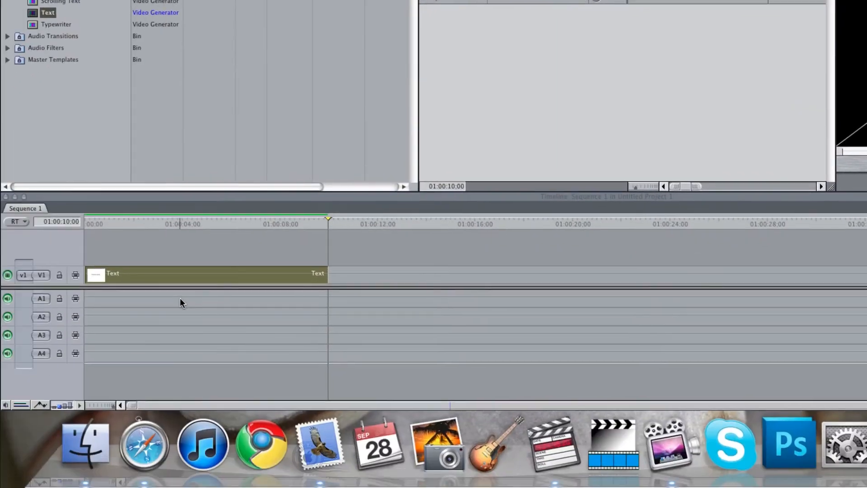
Play the Text clip from its start to check the scale animation.
{"action": "left_click_drag", "start_coordinate": [217, 223], "coordinate": [82, 218]}
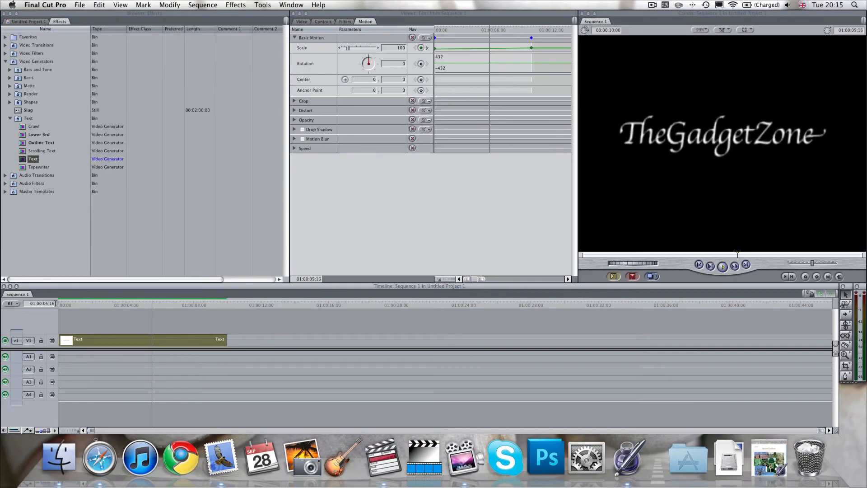
{"action": "key", "text": "space"}
{"action": "left_click_drag", "start_coordinate": [102, 297], "coordinate": [62, 307]}
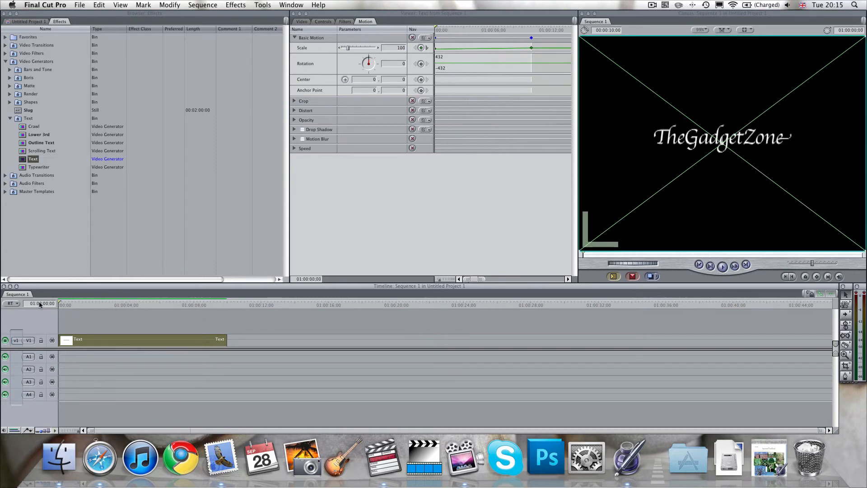
{"action": "key", "text": "space"}
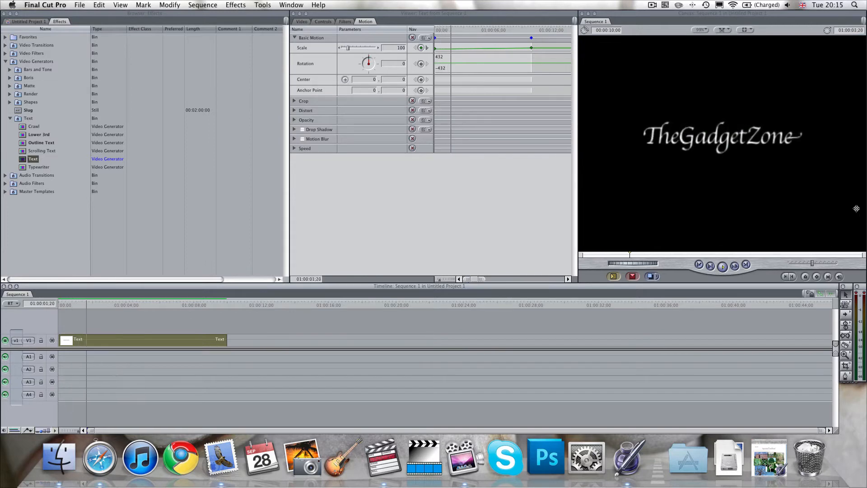
Keyframe the Text clip's rotation at 0 at 01:00:03:09 and at 64 at 01:00:04:13.
{"action": "key", "text": "space"}
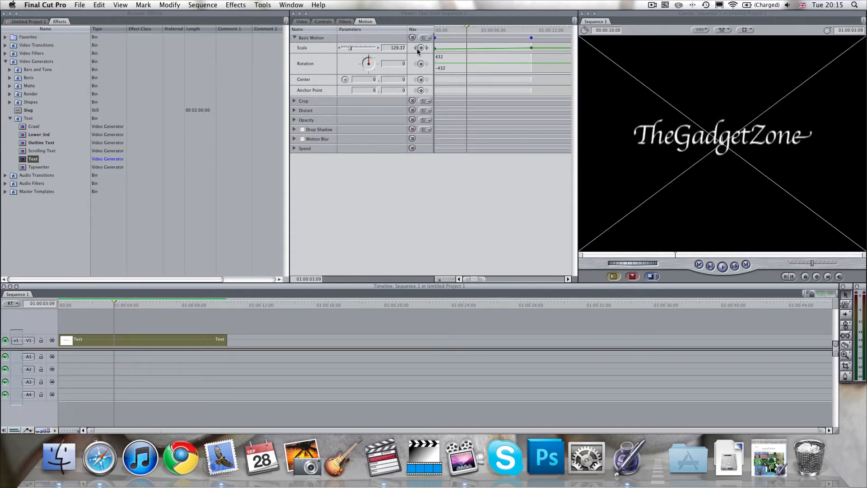
{"action": "left_click", "coordinate": [420, 65]}
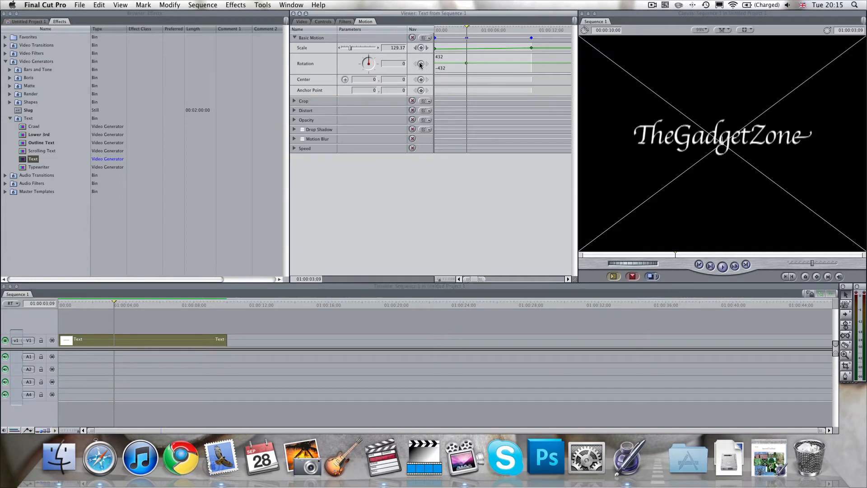
{"action": "left_click_drag", "start_coordinate": [471, 28], "coordinate": [477, 31]}
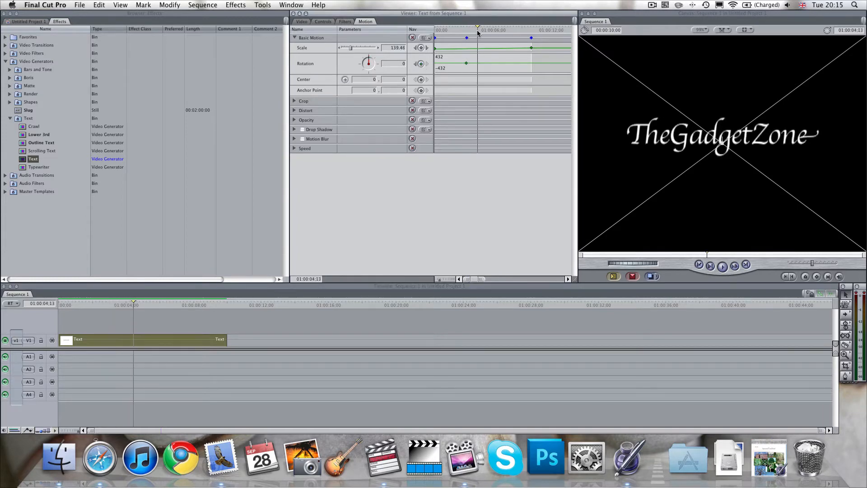
{"action": "left_click", "coordinate": [421, 63]}
{"action": "mouse_move", "coordinate": [371, 59]}
{"action": "left_mouse_down"}
{"action": "mouse_move", "coordinate": [396, 63]}
{"action": "mouse_move", "coordinate": [449, 138]}
{"action": "mouse_move", "coordinate": [386, 55]}
{"action": "left_mouse_up"}
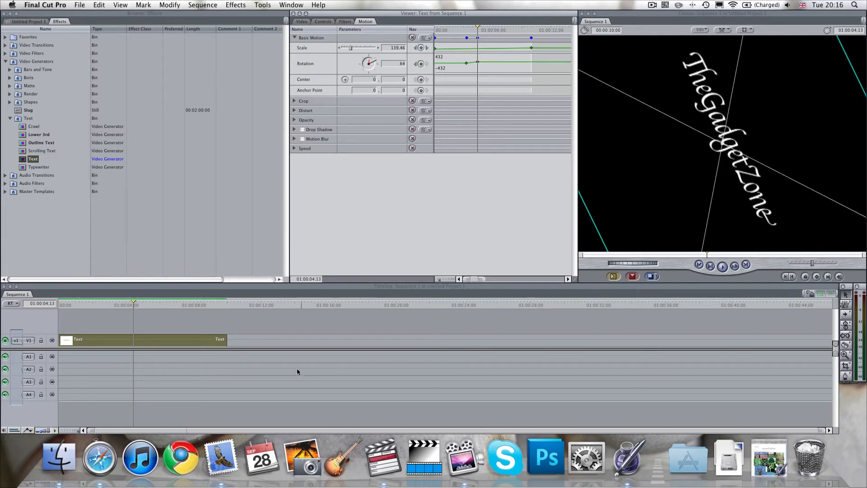
Add a rotation keyframe at 01:00:05:16 and turn the title back to 4 degrees.
{"action": "left_click_drag", "start_coordinate": [119, 302], "coordinate": [104, 303]}
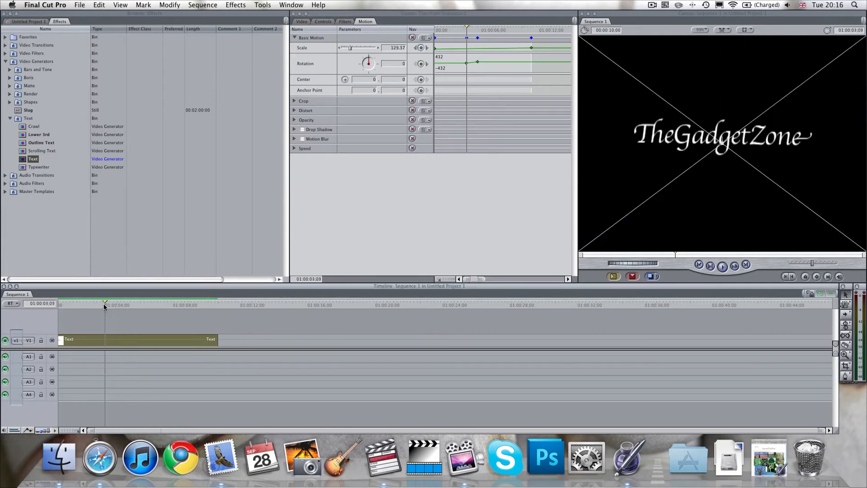
{"action": "key", "text": "space"}
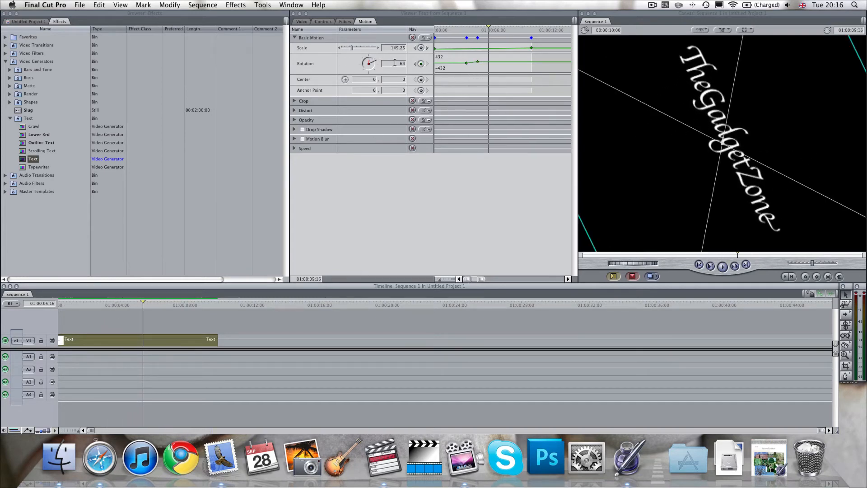
{"action": "left_click", "coordinate": [421, 64]}
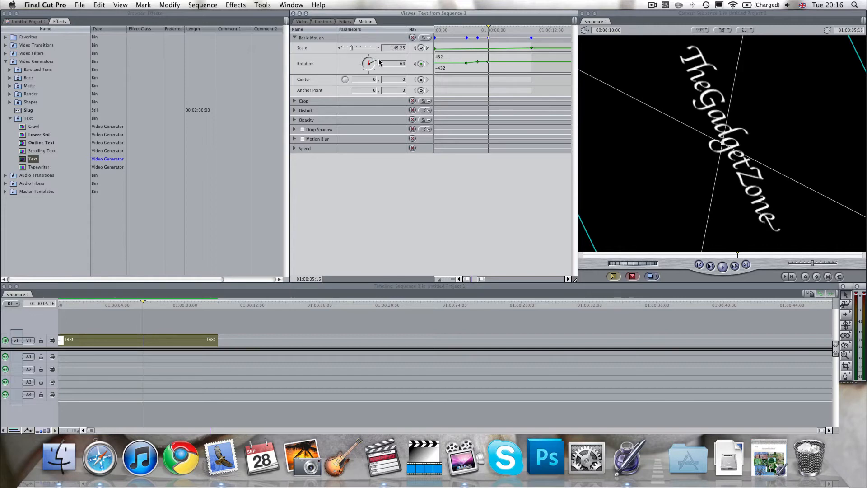
{"action": "left_click_drag", "start_coordinate": [378, 59], "coordinate": [370, 53]}
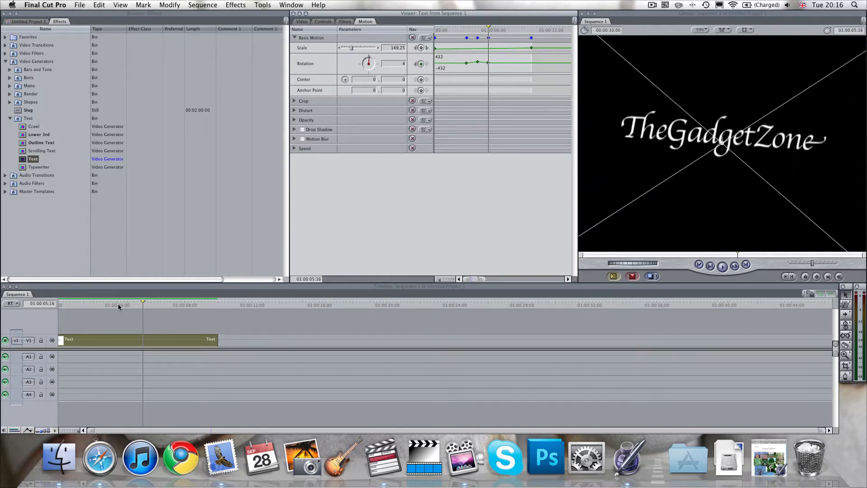
Play and scrub through the Text clip to check the combined scale and rotation animation.
{"action": "left_click_drag", "start_coordinate": [117, 303], "coordinate": [84, 307]}
{"action": "key", "text": "space"}
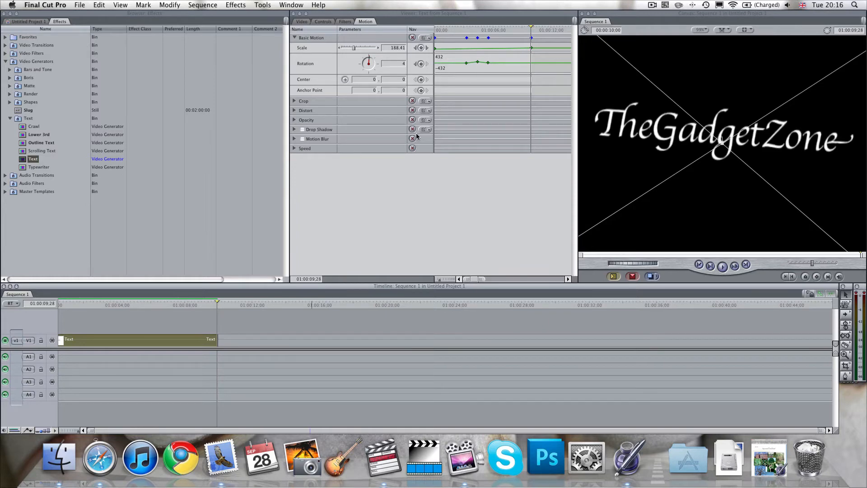
{"action": "left_click_drag", "start_coordinate": [202, 301], "coordinate": [191, 303]}
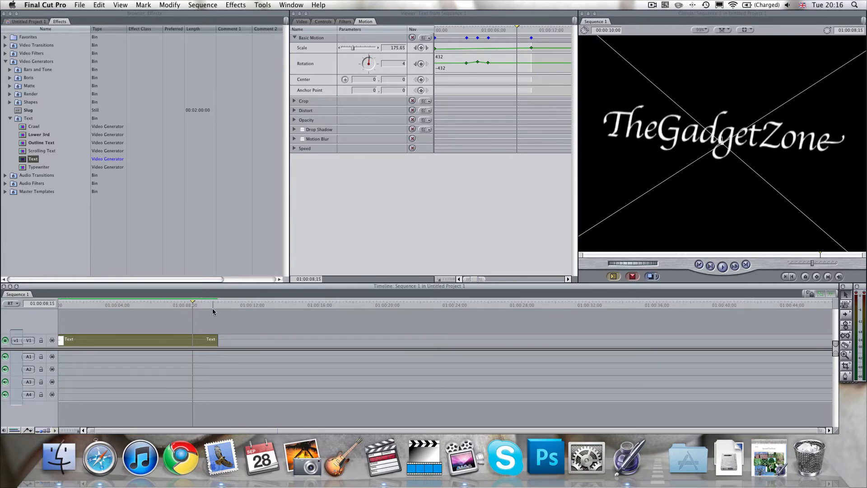
{"action": "left_click_drag", "start_coordinate": [212, 307], "coordinate": [141, 307]}
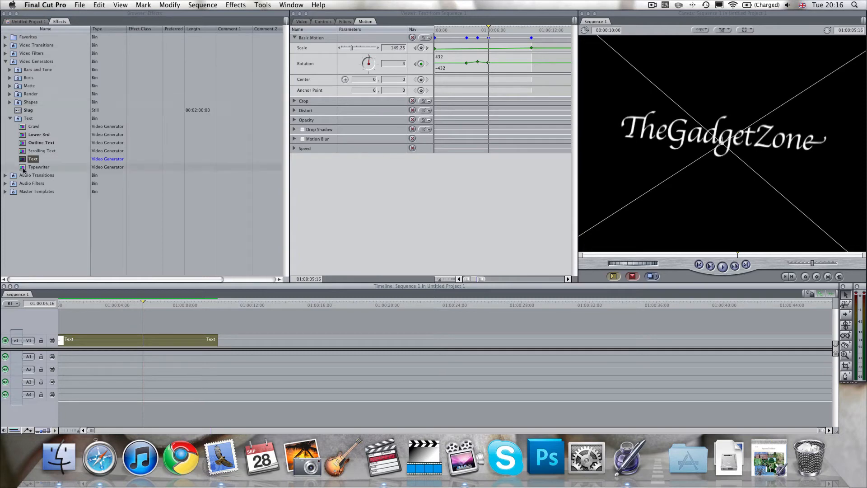
Add a Scrolling Text generator directly after the Text clip on V1 and move the playhead to 01:00:10:17.
{"action": "left_click", "coordinate": [29, 152]}
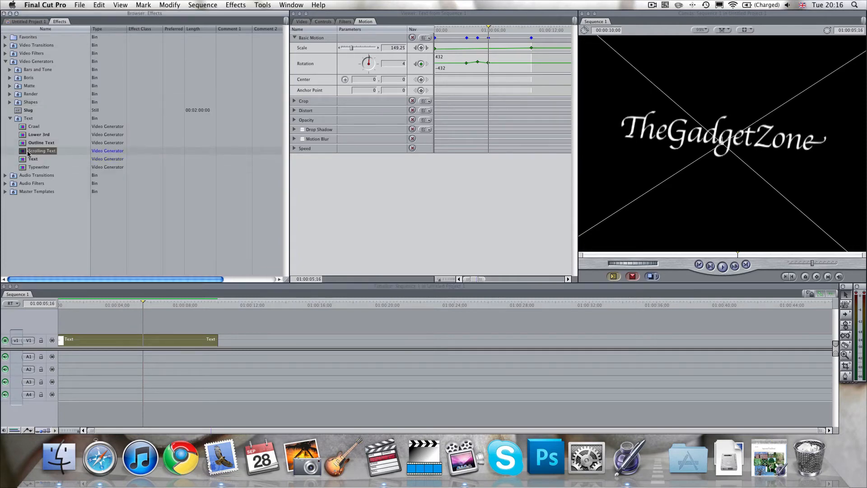
{"action": "left_click", "coordinate": [31, 153]}
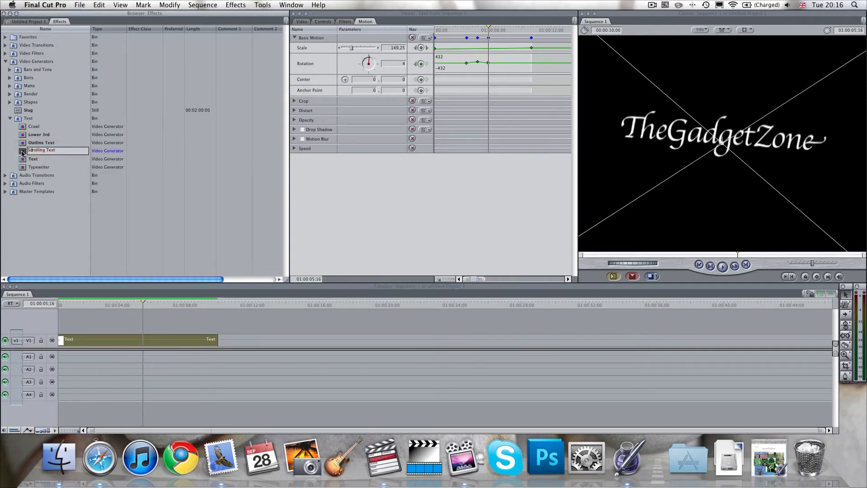
{"action": "double_click", "coordinate": [22, 153]}
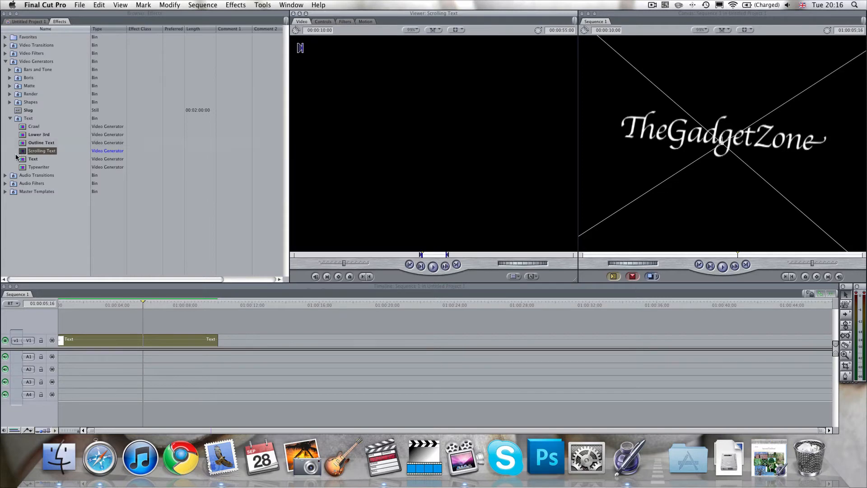
{"action": "left_click_drag", "start_coordinate": [27, 152], "coordinate": [228, 341]}
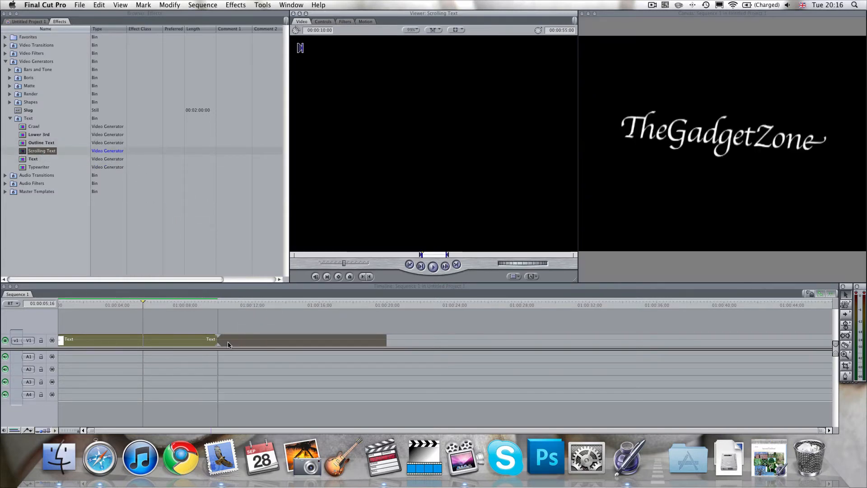
{"action": "left_click", "coordinate": [227, 305]}
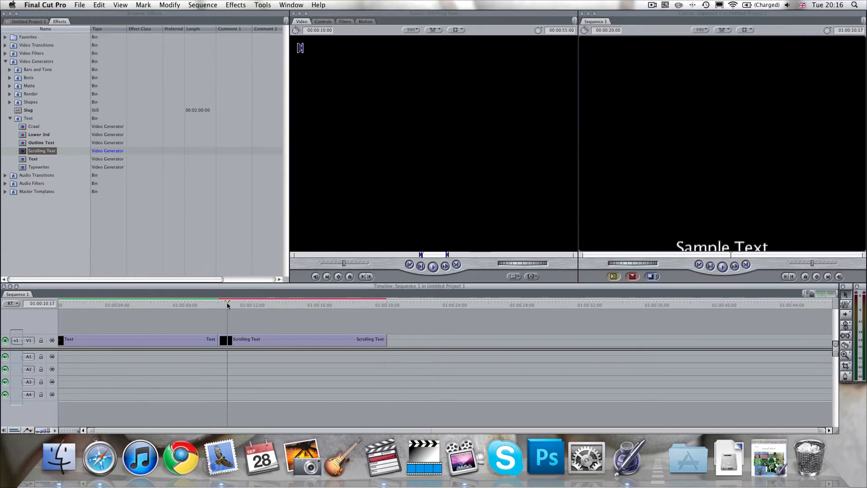
Replace the Scrolling Text clip's sample text with separate lines: "Thanks for watching", a "made by" credit with the maker's name, "thanks" and "edvwefvbo".
{"action": "double_click", "coordinate": [255, 341]}
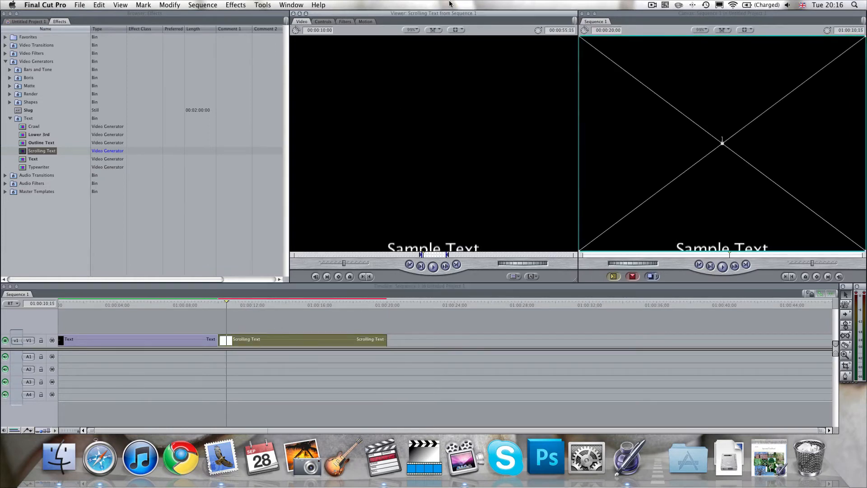
{"action": "left_click", "coordinate": [323, 21]}
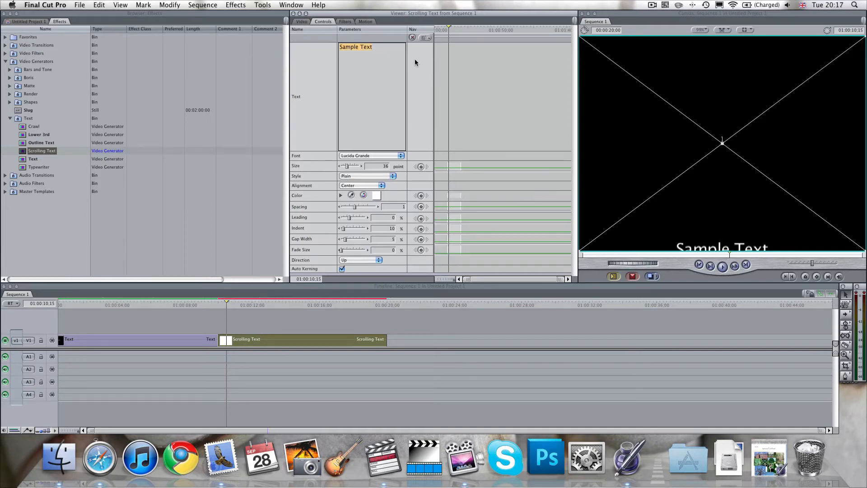
{"action": "type", "text": "Thanks for watching"}
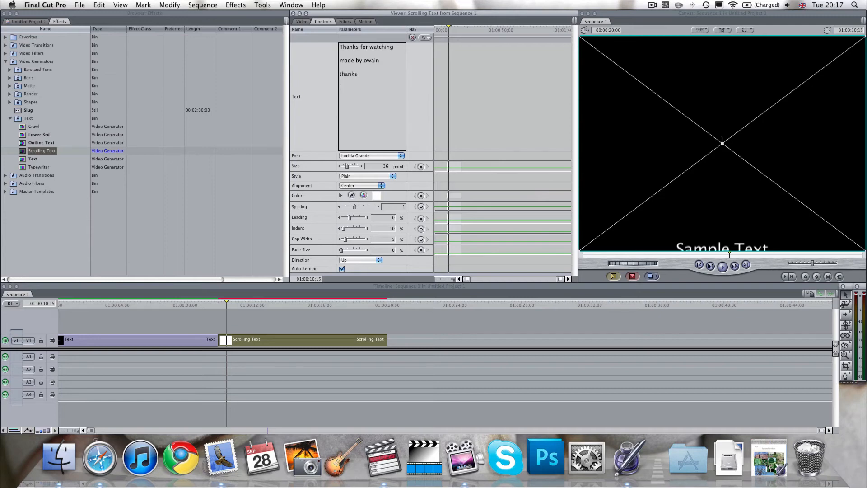
{"action": "type", "text": "edvwefvbo"}
Render the Scrolling Text clip despite the unsaved project and play the sequence from just before the clip's start.
{"action": "key", "text": "super+r"}
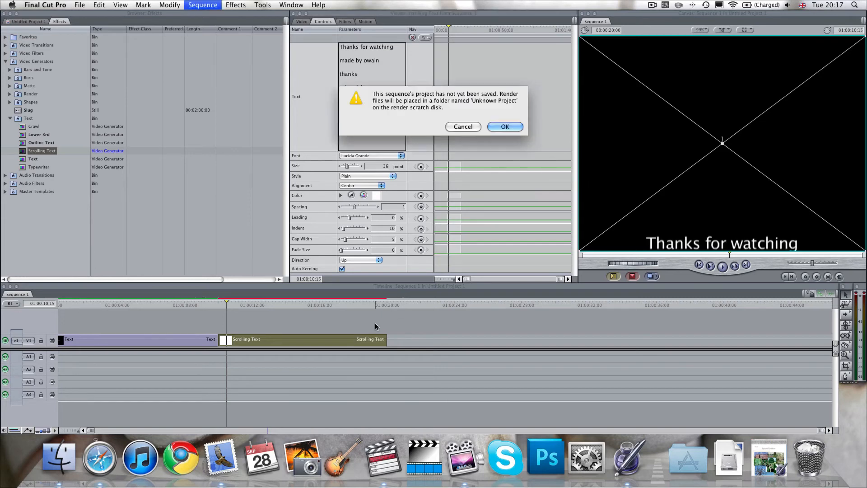
{"action": "left_click", "coordinate": [501, 127]}
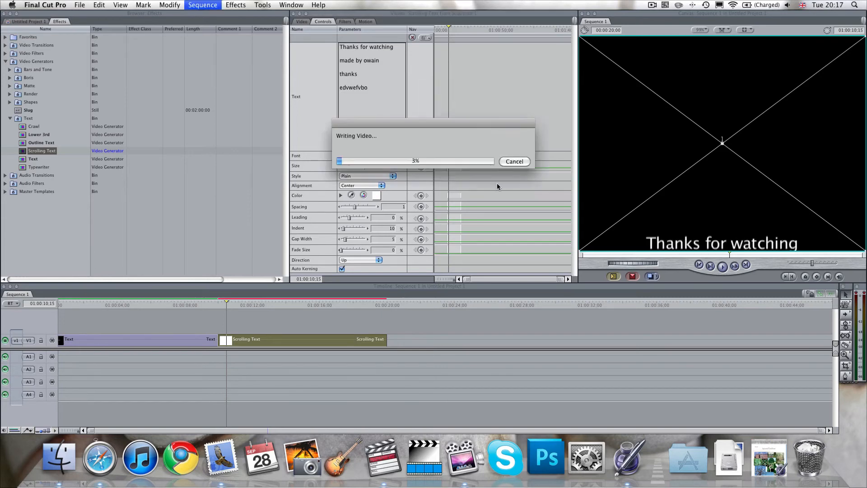
{"action": "left_click", "coordinate": [215, 302]}
{"action": "key", "text": "space"}
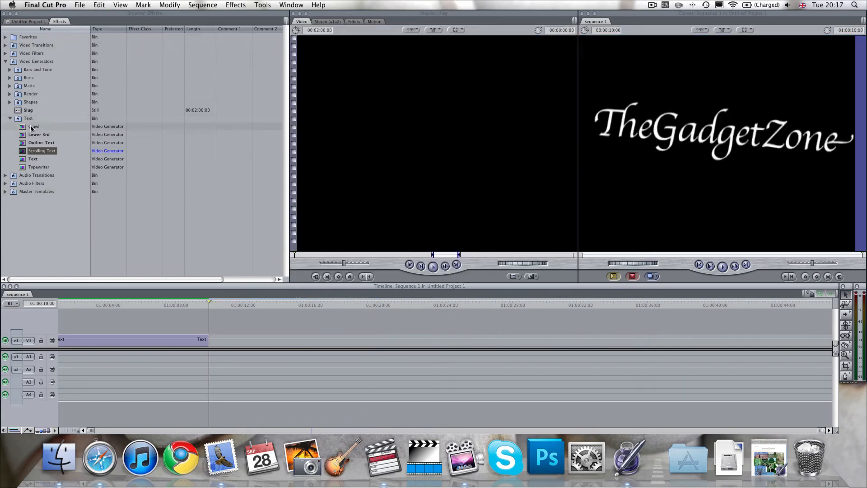
Add a Typewriter text generator directly after the Text clip on V1 and scrub through its beginning to preview the typing effect.
{"action": "left_click", "coordinate": [33, 127]}
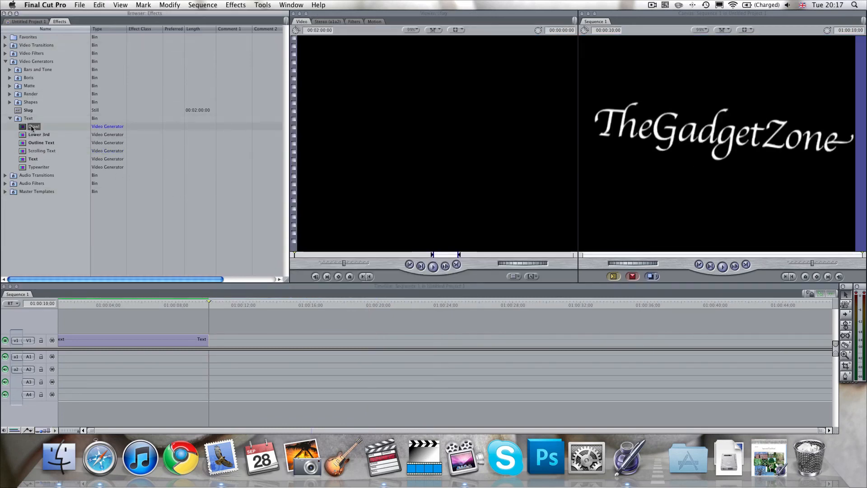
{"action": "double_click", "coordinate": [31, 167]}
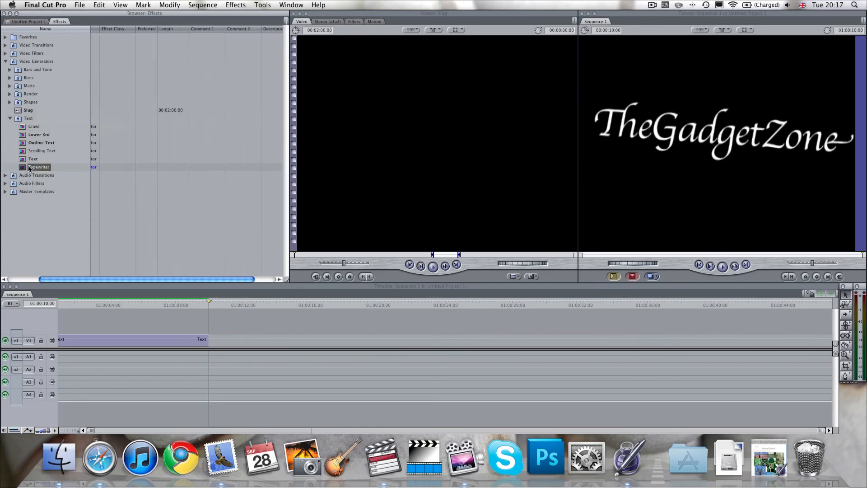
{"action": "left_click_drag", "start_coordinate": [28, 169], "coordinate": [214, 337]}
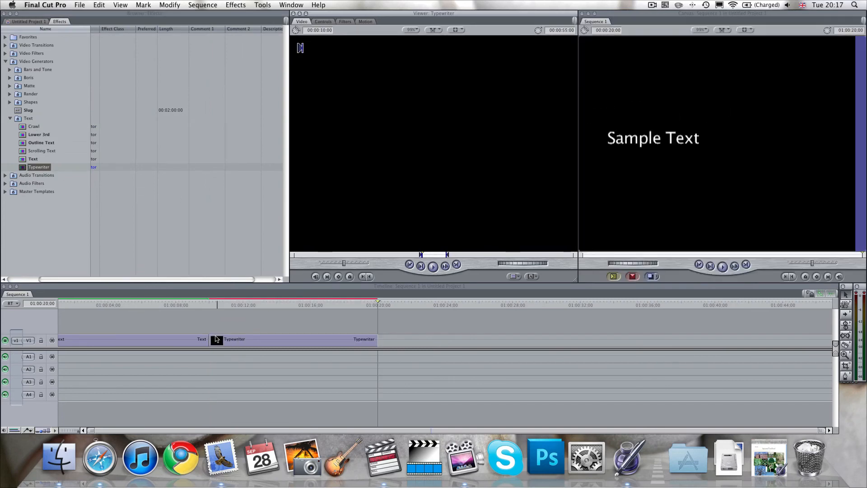
{"action": "mouse_move", "coordinate": [216, 305]}
{"action": "left_mouse_down"}
{"action": "mouse_move", "coordinate": [358, 304]}
{"action": "mouse_move", "coordinate": [214, 313]}
{"action": "mouse_move", "coordinate": [223, 313]}
{"action": "left_mouse_up"}
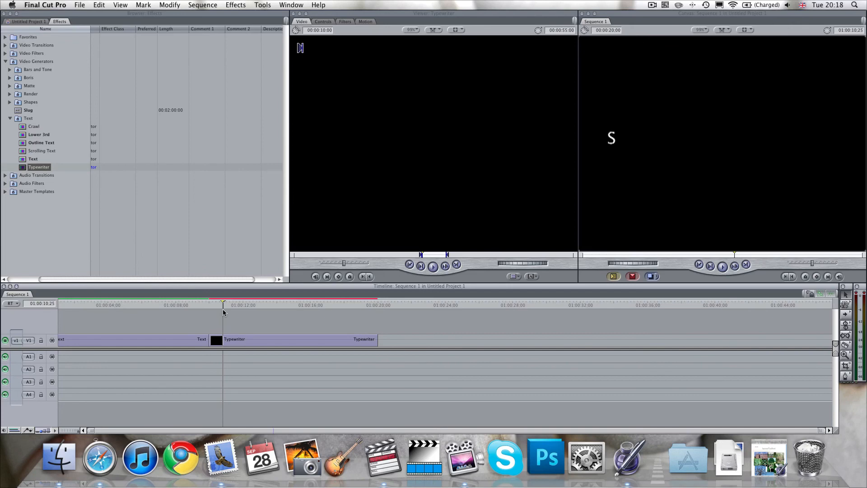
{"action": "mouse_move", "coordinate": [217, 305]}
{"action": "left_mouse_down"}
{"action": "mouse_move", "coordinate": [377, 315]}
{"action": "mouse_move", "coordinate": [207, 312]}
{"action": "left_mouse_up"}
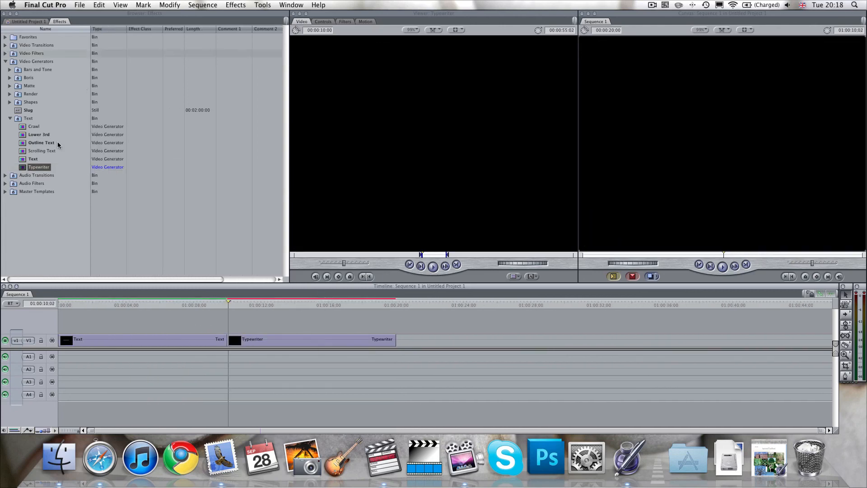
Collapse the Text bin and the Video Generators bin in the effects list.
{"action": "left_click", "coordinate": [10, 118]}
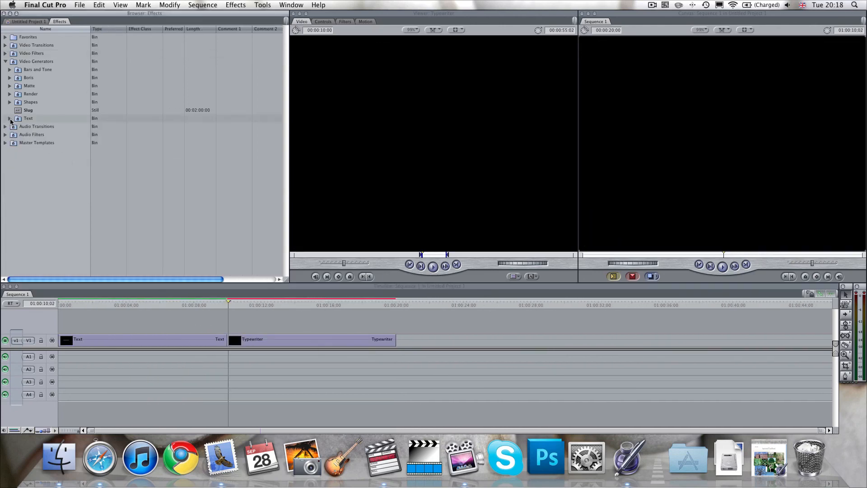
{"action": "left_click", "coordinate": [5, 62]}
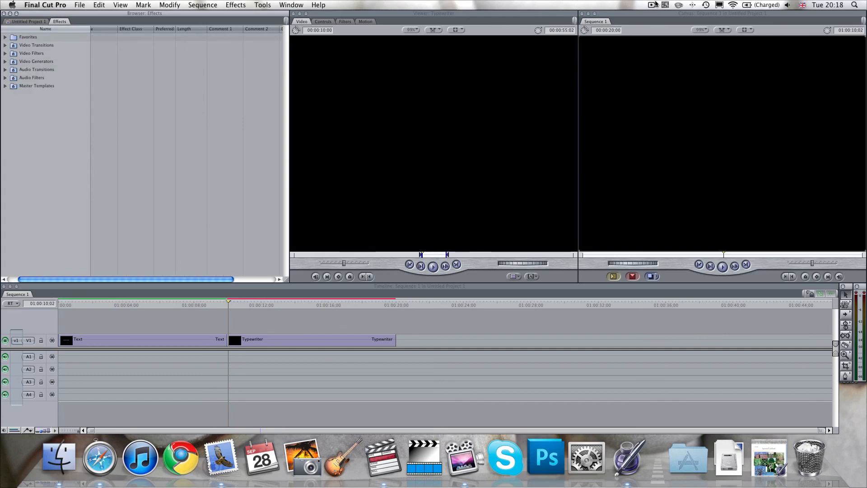